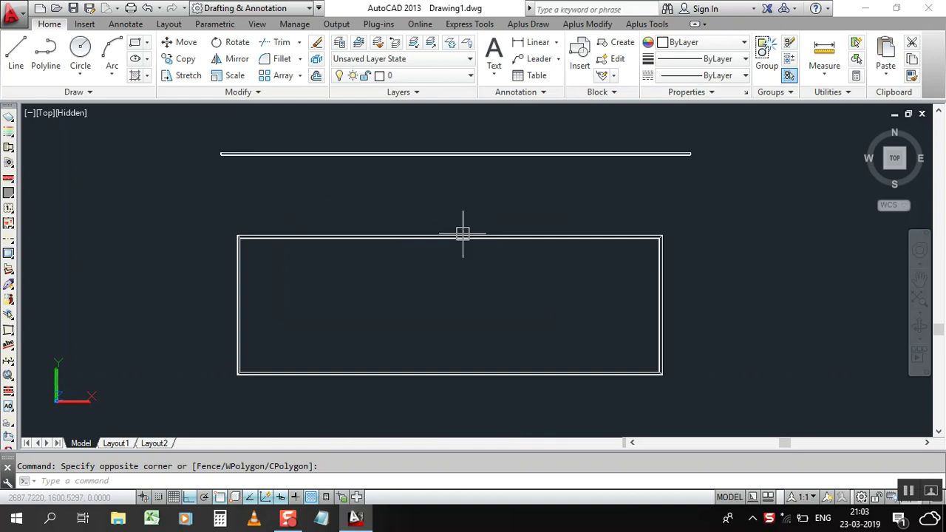
Zoom around the double-outlined rectangle and select it with a crossing window over its top edge.
{"action": "scroll", "coordinate": [438, 235], "scroll_direction": "up", "scroll_amount": 5}
{"action": "scroll", "coordinate": [437, 216], "scroll_direction": "down", "scroll_amount": 6}
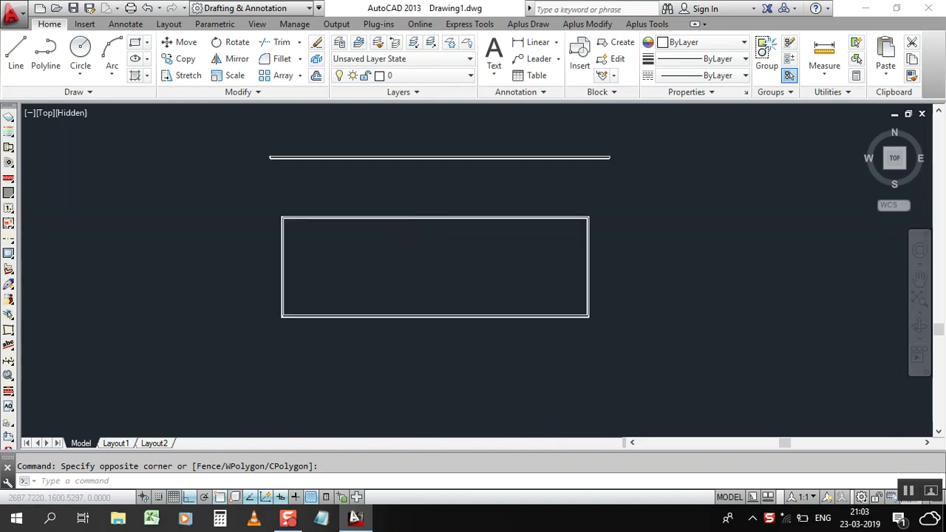
{"action": "scroll", "coordinate": [415, 238], "scroll_direction": "up", "scroll_amount": 2}
{"action": "scroll", "coordinate": [311, 189], "scroll_direction": "up", "scroll_amount": 1}
{"action": "scroll", "coordinate": [211, 213], "scroll_direction": "up", "scroll_amount": 3}
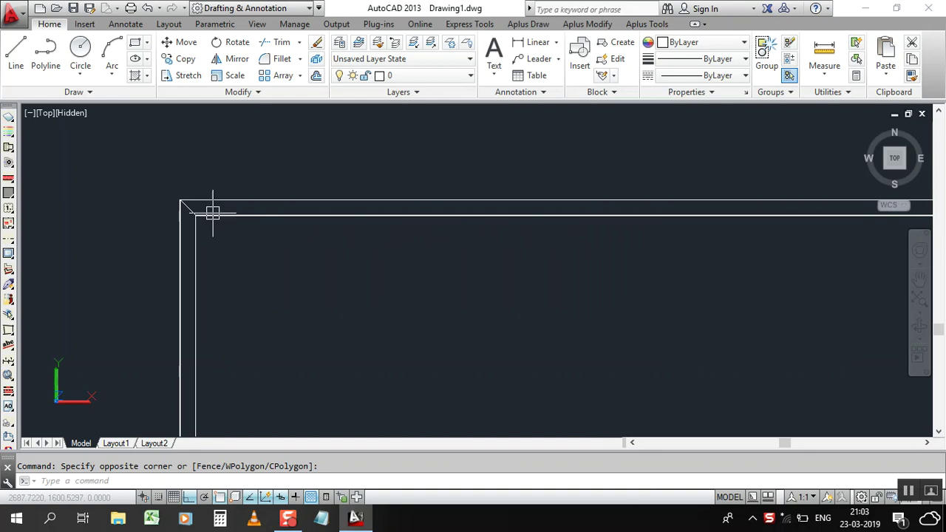
{"action": "scroll", "coordinate": [203, 209], "scroll_direction": "up", "scroll_amount": 5}
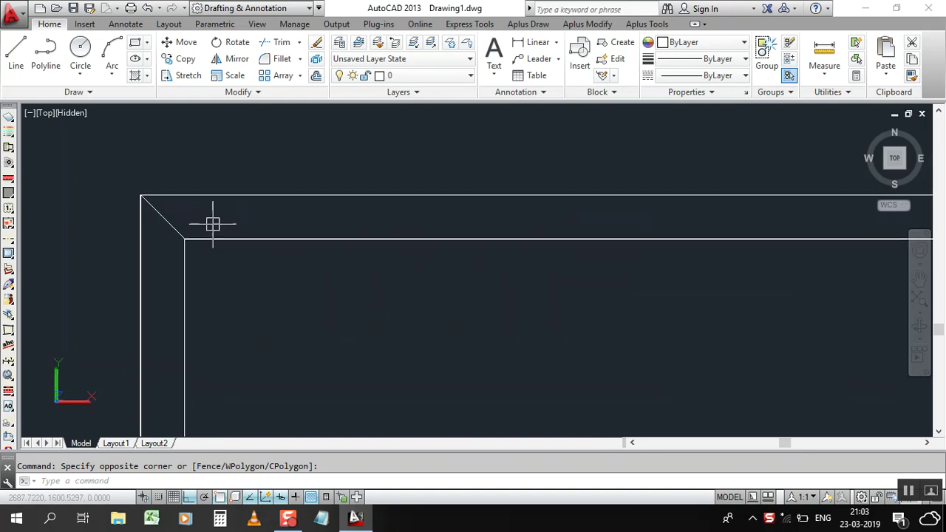
{"action": "scroll", "coordinate": [234, 232], "scroll_direction": "down", "scroll_amount": 5}
{"action": "scroll", "coordinate": [254, 204], "scroll_direction": "down", "scroll_amount": 6}
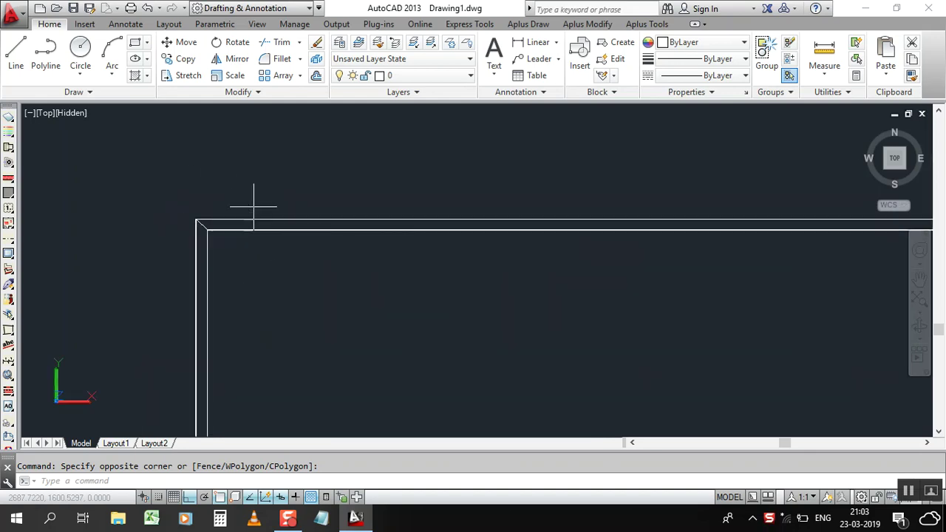
{"action": "scroll", "coordinate": [358, 236], "scroll_direction": "down", "scroll_amount": 1}
{"action": "scroll", "coordinate": [359, 243], "scroll_direction": "up", "scroll_amount": 4}
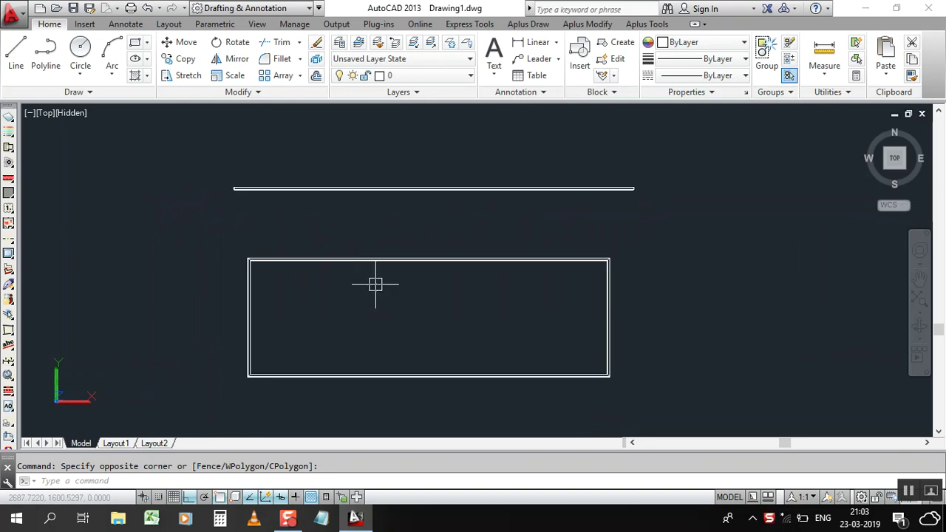
{"action": "left_click_drag", "start_coordinate": [420, 229], "coordinate": [412, 267]}
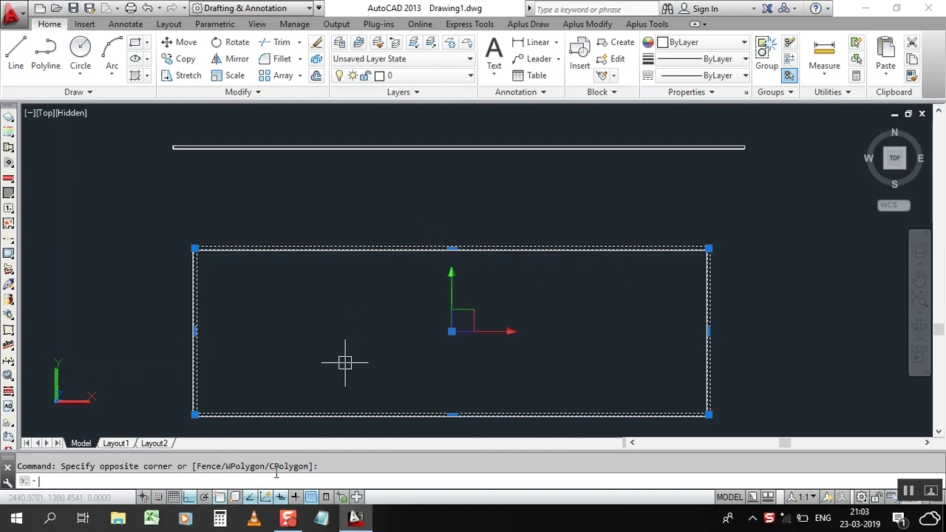
{"action": "type", "text": "e"}
{"action": "key", "text": "Return"}
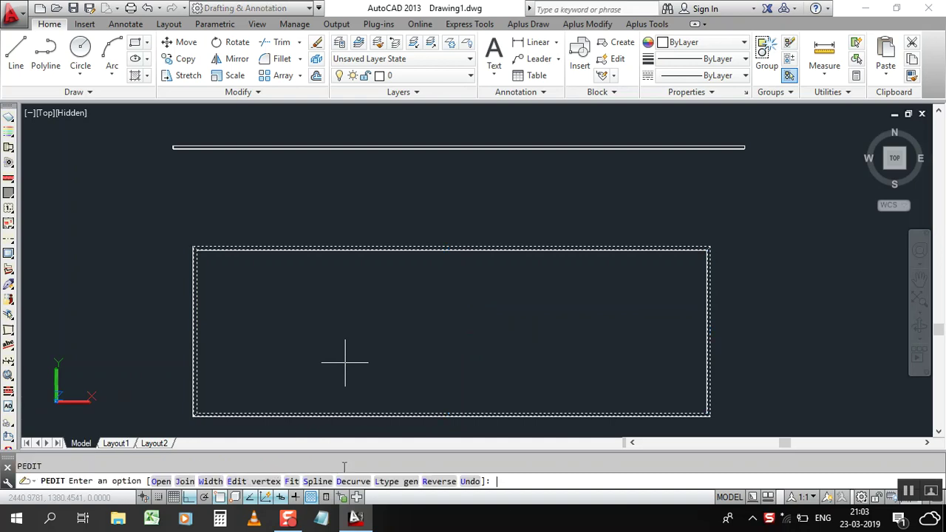
{"action": "left_click", "coordinate": [254, 481]}
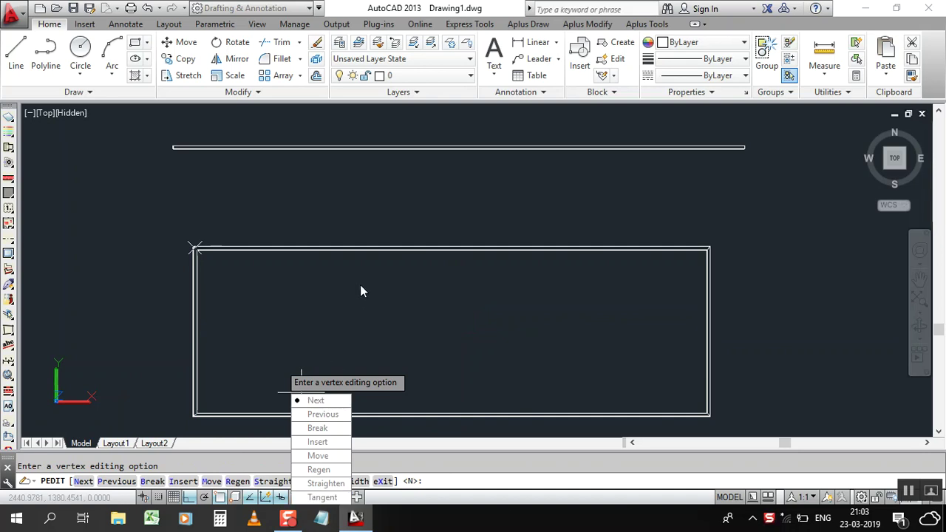
{"action": "key", "text": "Escape"}
{"action": "scroll", "coordinate": [460, 313], "scroll_direction": "down", "scroll_amount": 3}
{"action": "scroll", "coordinate": [449, 317], "scroll_direction": "up", "scroll_amount": 2}
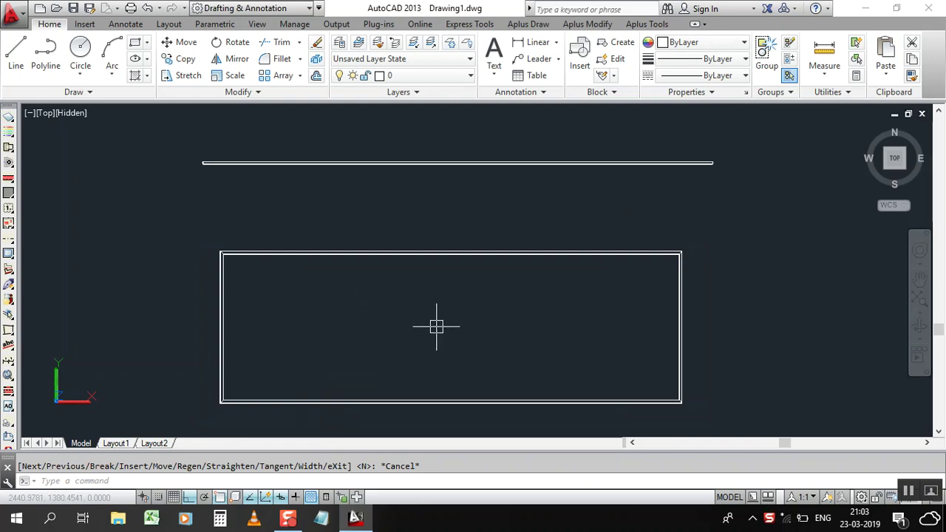
{"action": "left_click", "coordinate": [432, 327]}
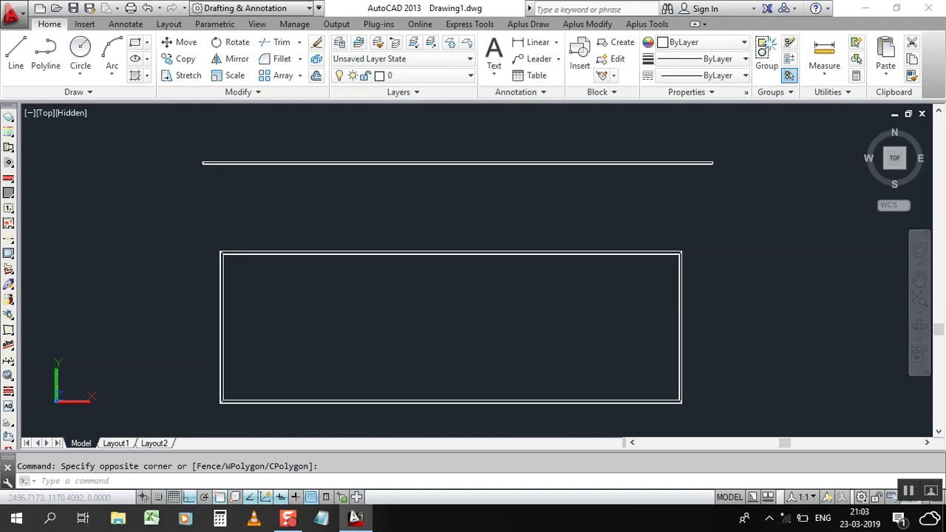
{"action": "scroll", "coordinate": [461, 251], "scroll_direction": "up", "scroll_amount": 5}
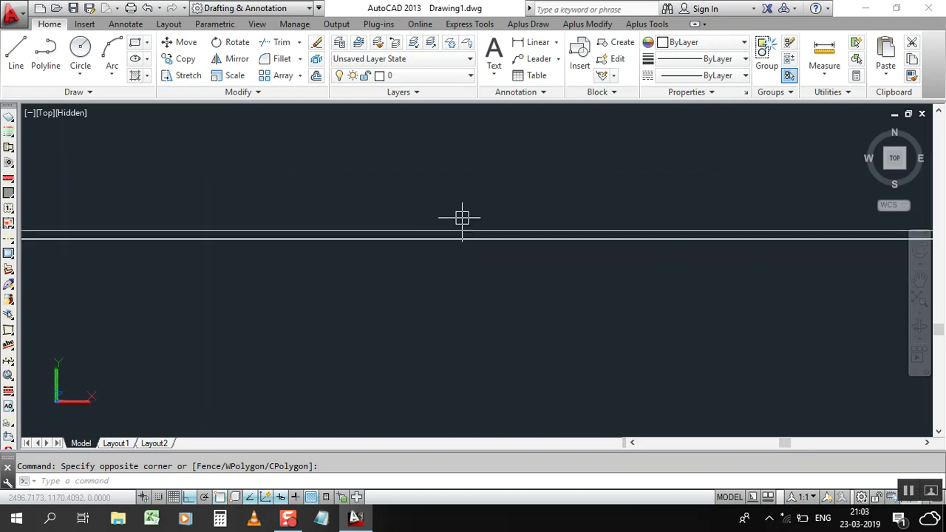
{"action": "scroll", "coordinate": [462, 218], "scroll_direction": "down", "scroll_amount": 5}
{"action": "scroll", "coordinate": [232, 240], "scroll_direction": "up", "scroll_amount": 3}
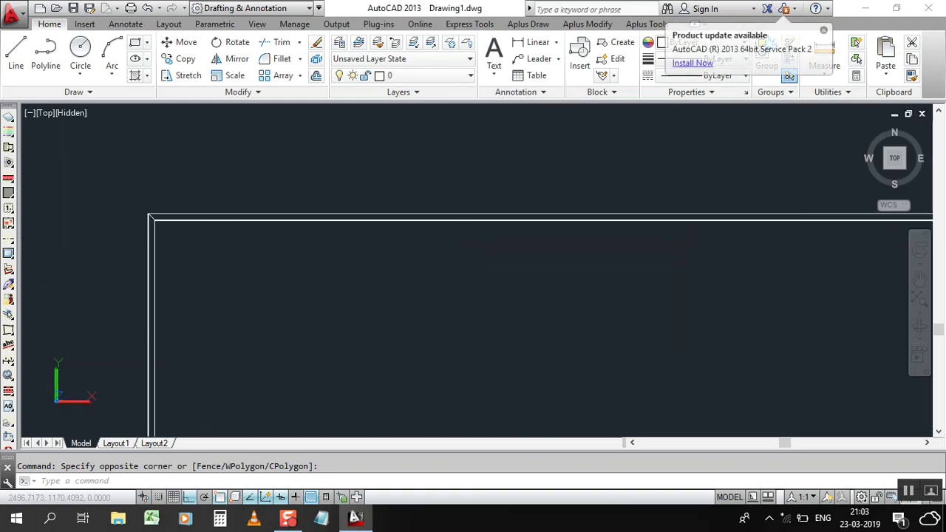
{"action": "scroll", "coordinate": [152, 219], "scroll_direction": "up", "scroll_amount": 6}
{"action": "scroll", "coordinate": [152, 218], "scroll_direction": "down", "scroll_amount": 4}
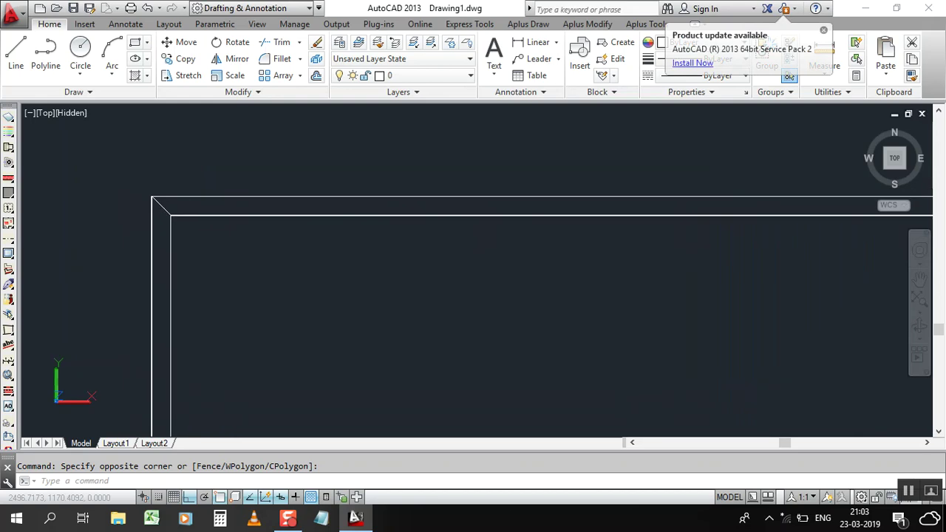
{"action": "scroll", "coordinate": [323, 244], "scroll_direction": "down", "scroll_amount": 6}
{"action": "scroll", "coordinate": [306, 228], "scroll_direction": "up", "scroll_amount": 2}
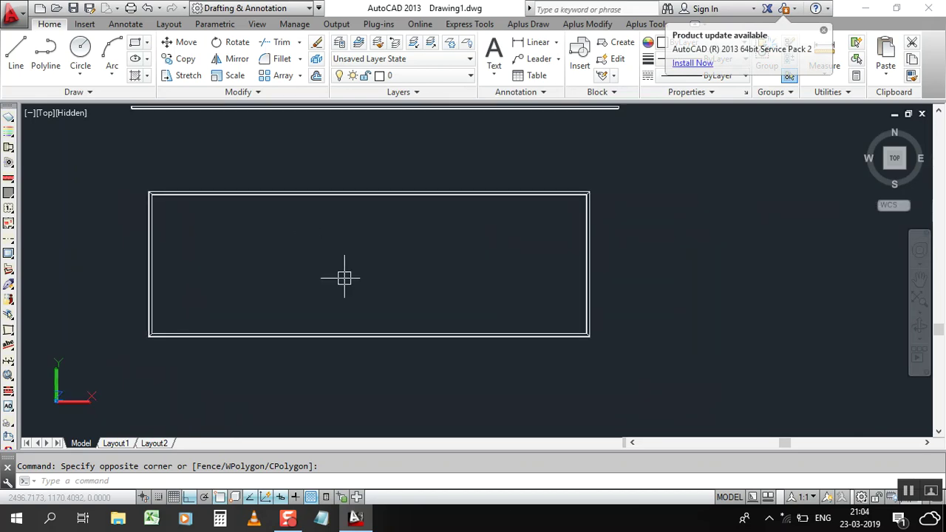
{"action": "scroll", "coordinate": [425, 280], "scroll_direction": "down", "scroll_amount": 4}
{"action": "scroll", "coordinate": [432, 278], "scroll_direction": "up", "scroll_amount": 3}
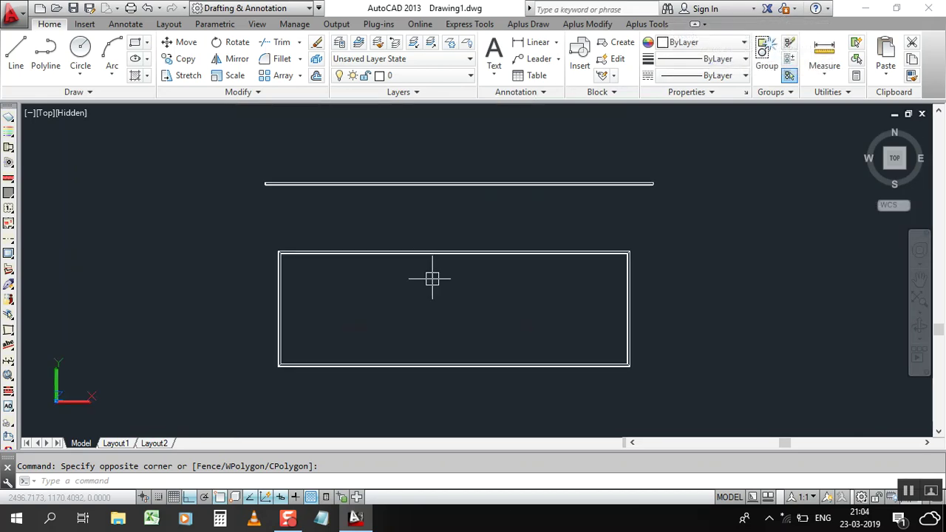
{"action": "scroll", "coordinate": [432, 279], "scroll_direction": "up", "scroll_amount": 2}
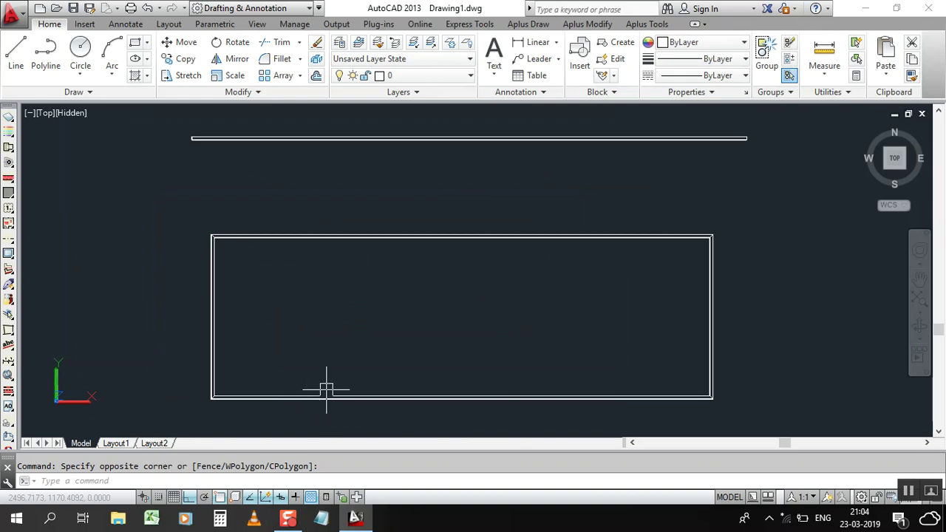
{"action": "left_click", "coordinate": [436, 214]}
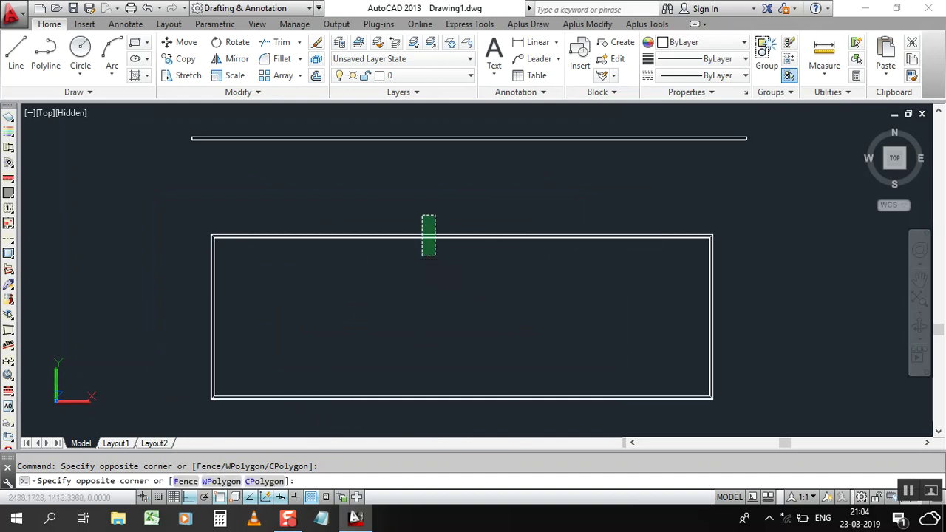
{"action": "left_click", "coordinate": [421, 256]}
{"action": "key", "text": "Escape"}
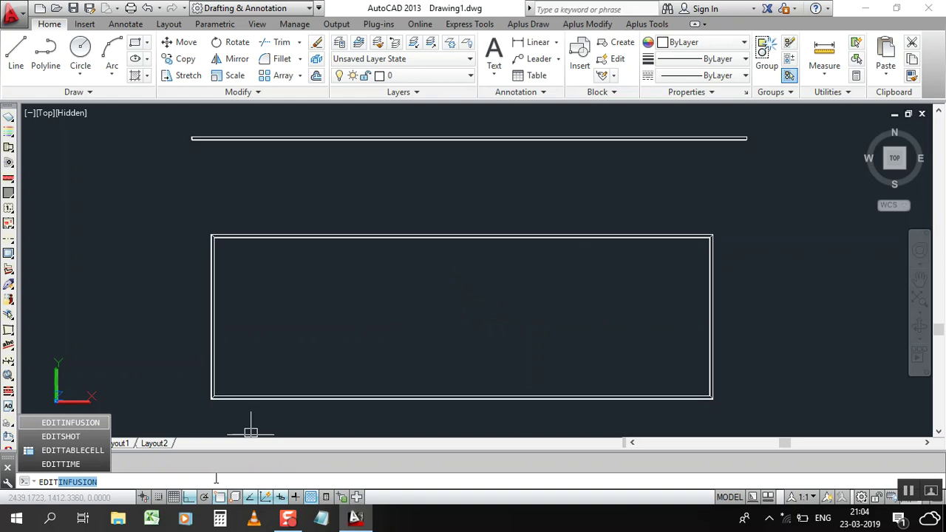
{"action": "left_click", "coordinate": [85, 423]}
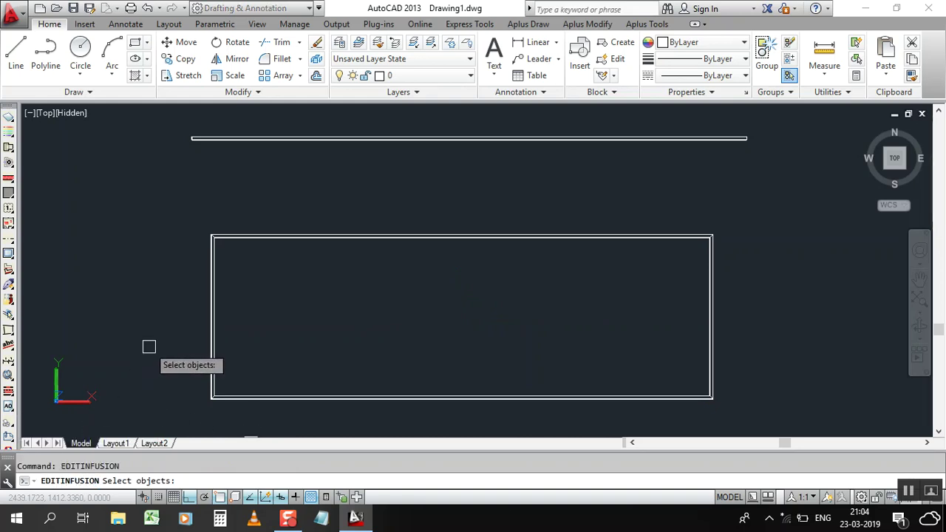
{"action": "left_click", "coordinate": [231, 392]}
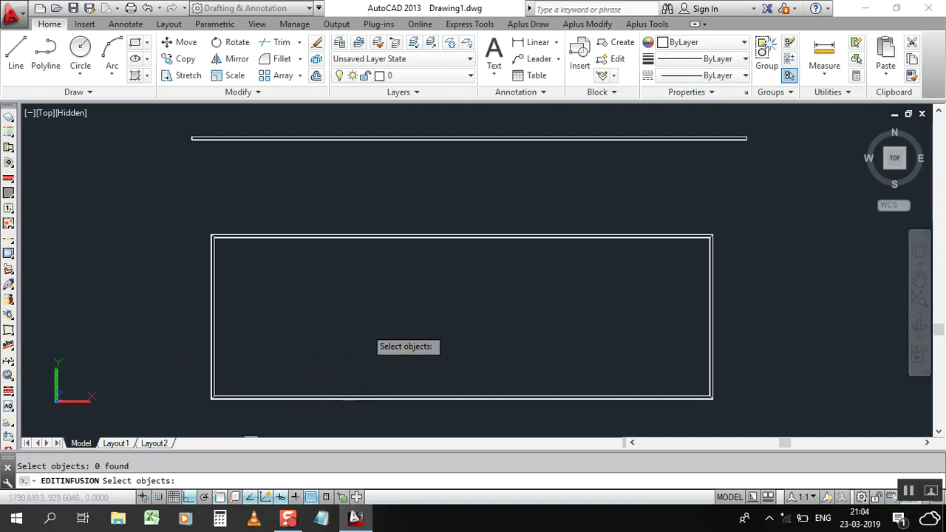
{"action": "scroll", "coordinate": [341, 378], "scroll_direction": "down", "scroll_amount": 4}
{"action": "scroll", "coordinate": [308, 343], "scroll_direction": "up", "scroll_amount": 3}
{"action": "key", "text": "Return"}
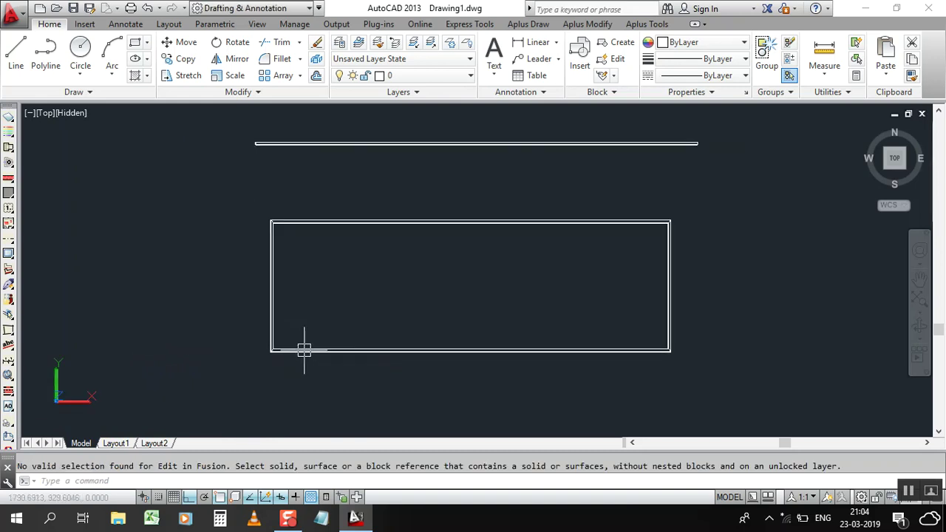
{"action": "key", "text": "Escape"}
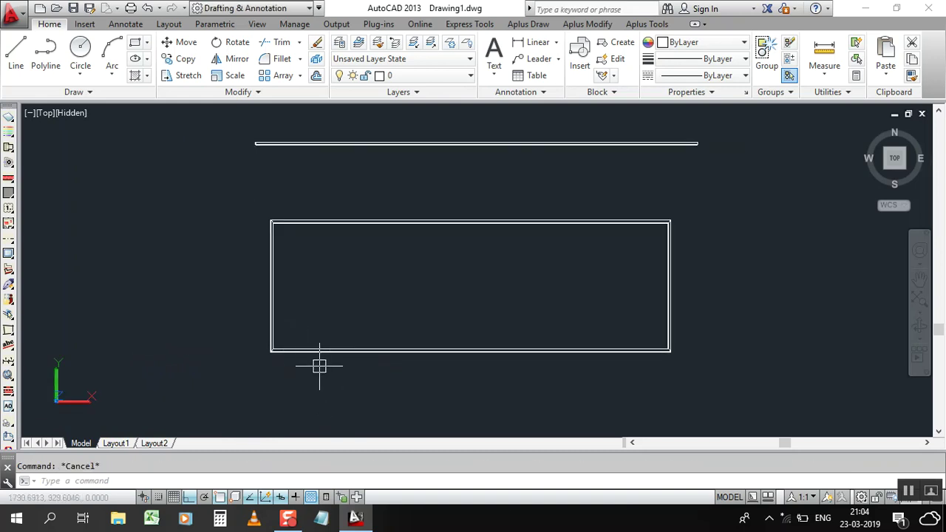
{"action": "left_click", "coordinate": [281, 351]}
Show the rectangle polyline's Properties palette and review its start, end and global widths of 10.
{"action": "right_click", "coordinate": [281, 360]}
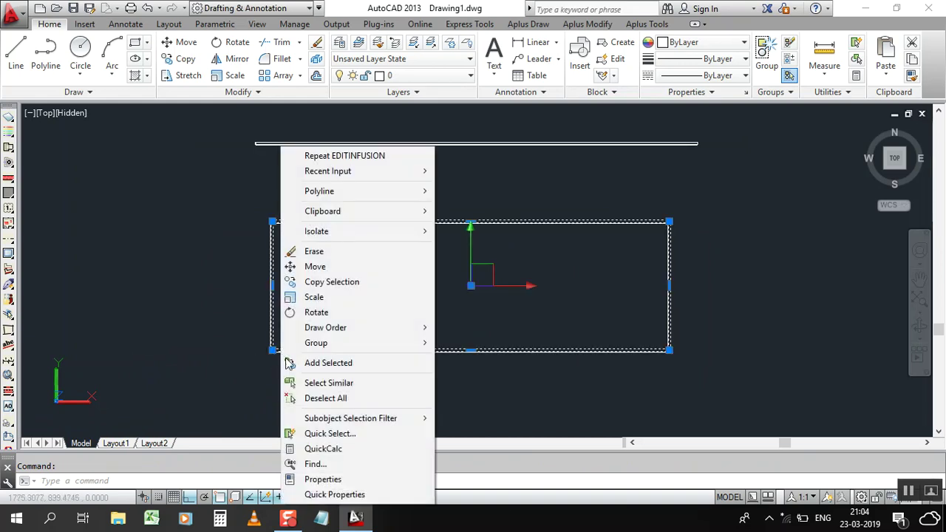
{"action": "left_click", "coordinate": [319, 477]}
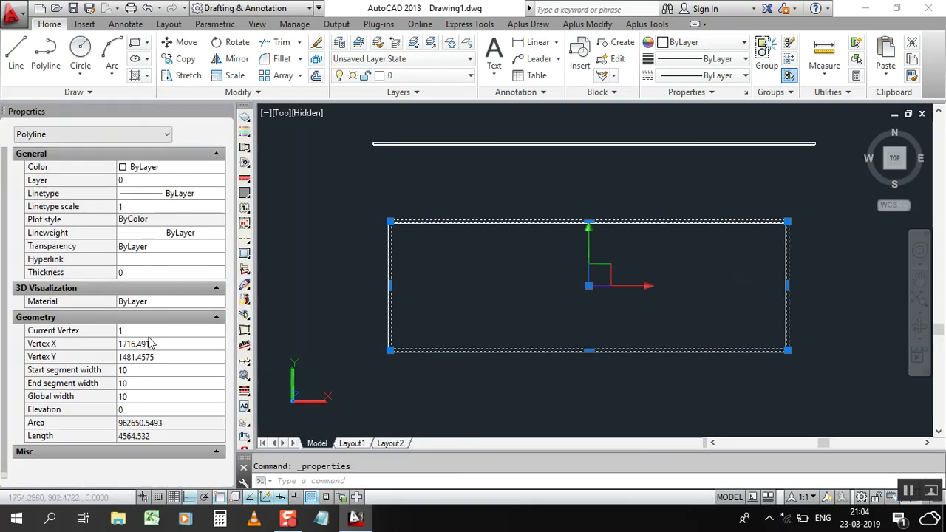
{"action": "scroll", "coordinate": [5, 252], "scroll_direction": "down", "scroll_amount": 1}
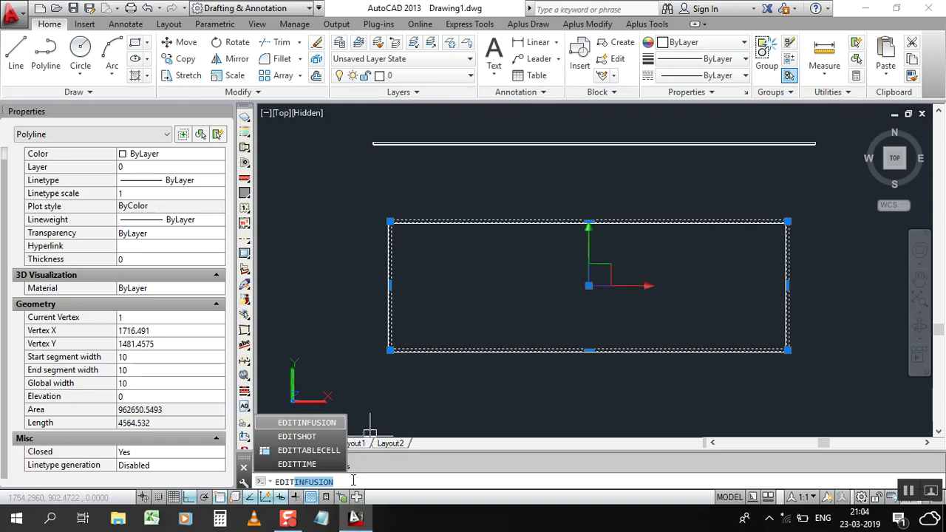
{"action": "key", "text": "Return"}
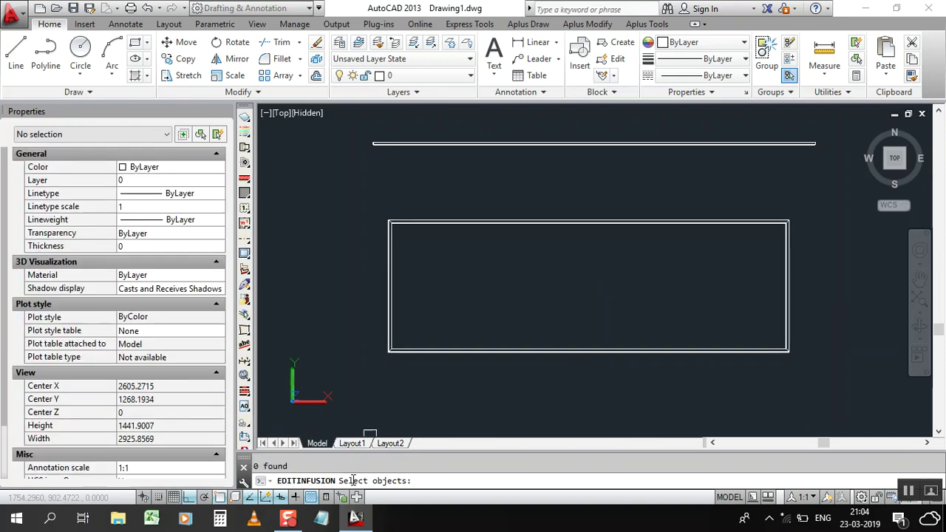
Change the Misc Visual Style property from Hidden to 2D Wireframe.
{"action": "scroll", "coordinate": [4, 382], "scroll_direction": "down", "scroll_amount": 3}
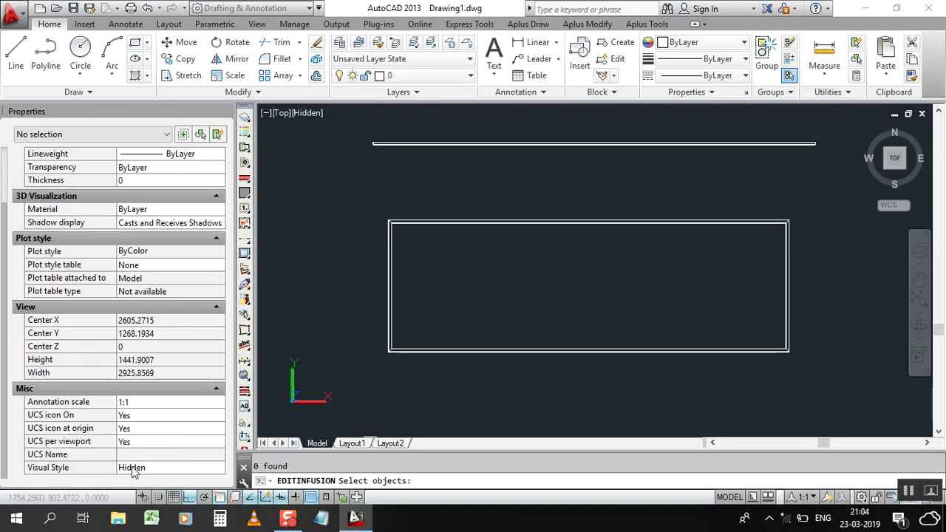
{"action": "left_click", "coordinate": [133, 473]}
{"action": "left_click", "coordinate": [137, 471]}
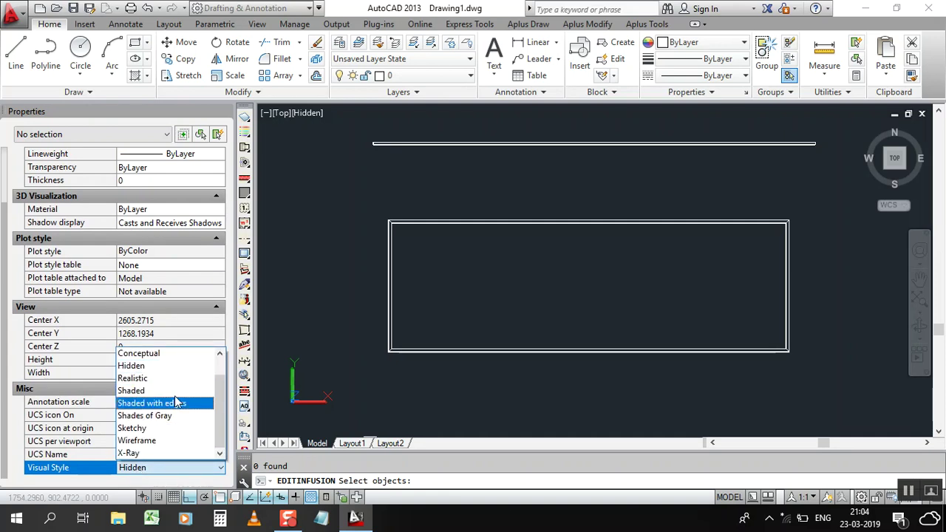
{"action": "scroll", "coordinate": [225, 399], "scroll_direction": "up", "scroll_amount": 2}
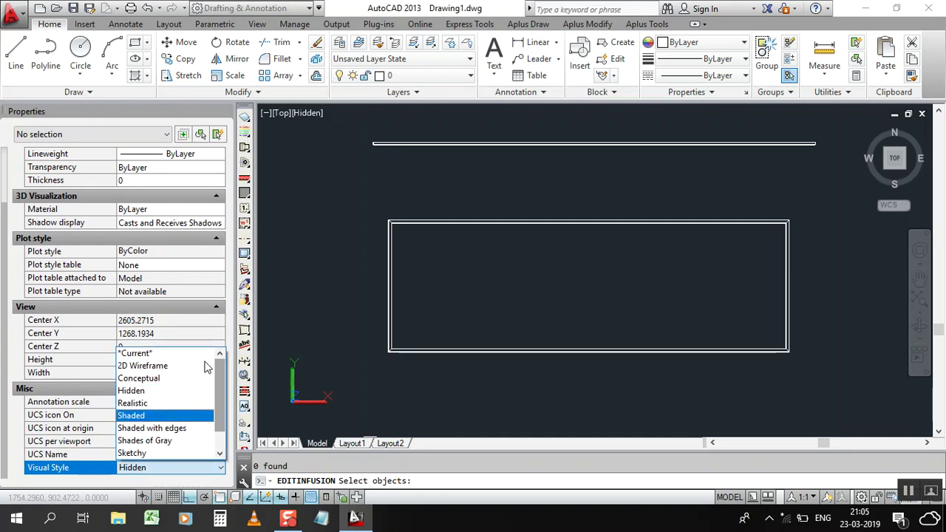
{"action": "left_click", "coordinate": [157, 367]}
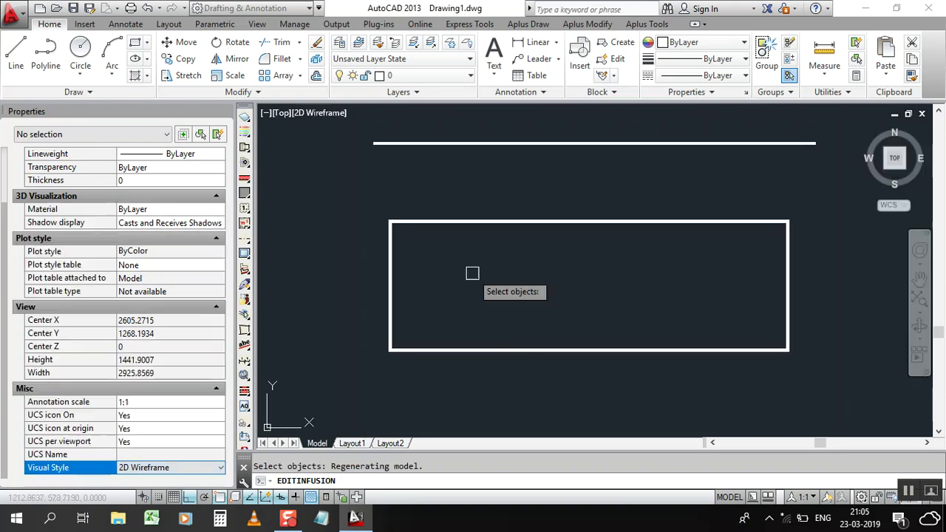
{"action": "scroll", "coordinate": [415, 124], "scroll_direction": "up", "scroll_amount": 4}
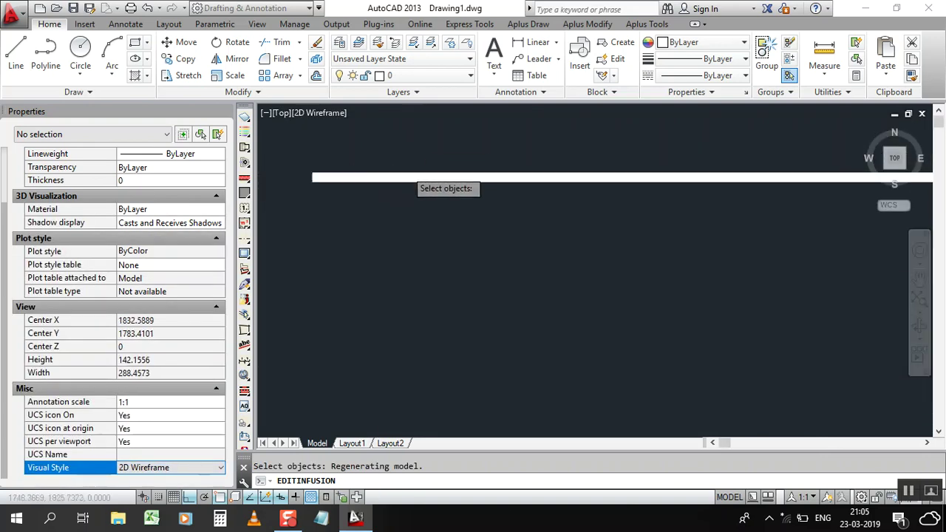
{"action": "key", "text": "Return"}
Zoom in and out to inspect the rectangle and line drawn as solid thick lines.
{"action": "scroll", "coordinate": [441, 224], "scroll_direction": "down", "scroll_amount": 3}
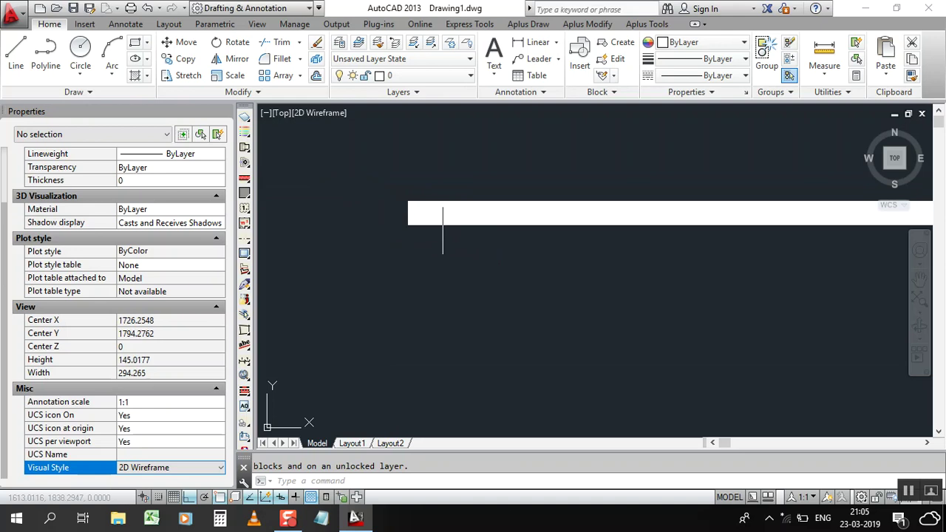
{"action": "scroll", "coordinate": [475, 212], "scroll_direction": "down", "scroll_amount": 5}
{"action": "scroll", "coordinate": [469, 264], "scroll_direction": "up", "scroll_amount": 4}
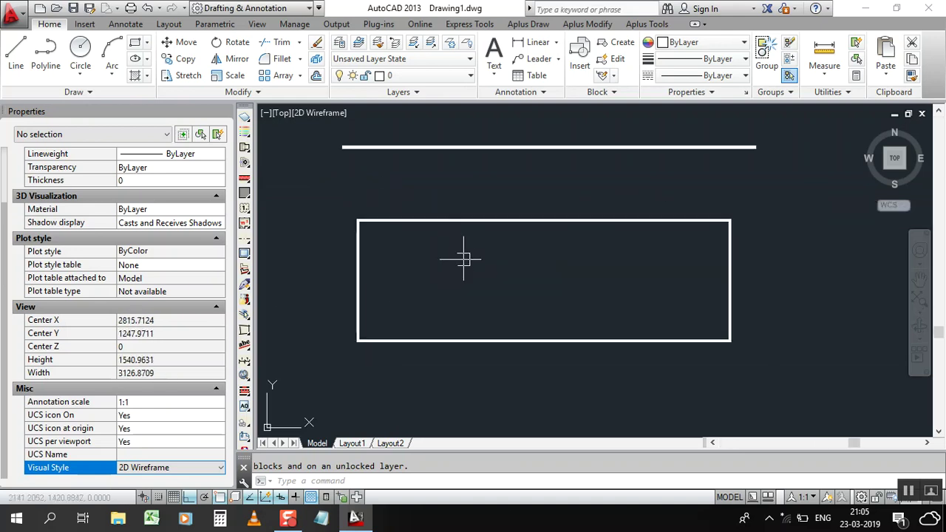
{"action": "scroll", "coordinate": [492, 280], "scroll_direction": "down", "scroll_amount": 4}
{"action": "scroll", "coordinate": [480, 284], "scroll_direction": "up", "scroll_amount": 2}
{"action": "scroll", "coordinate": [436, 281], "scroll_direction": "up", "scroll_amount": 3}
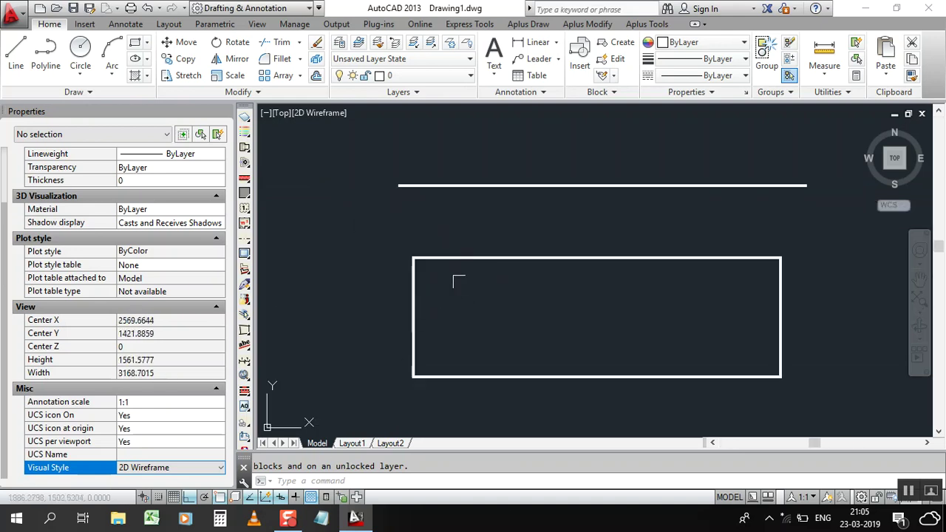
{"action": "left_click", "coordinate": [168, 467]}
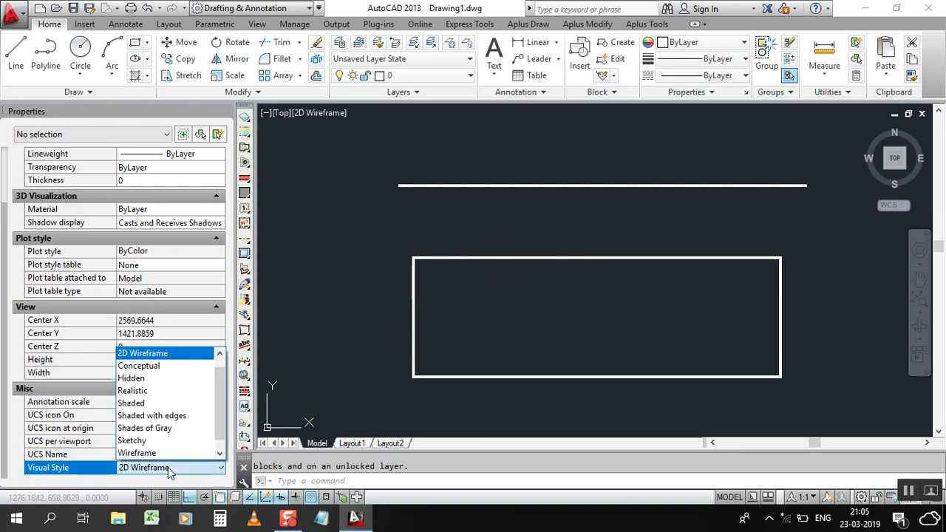
Switch the viewport visual style to Realistic and zoom in on the drawing.
{"action": "left_click", "coordinate": [147, 391]}
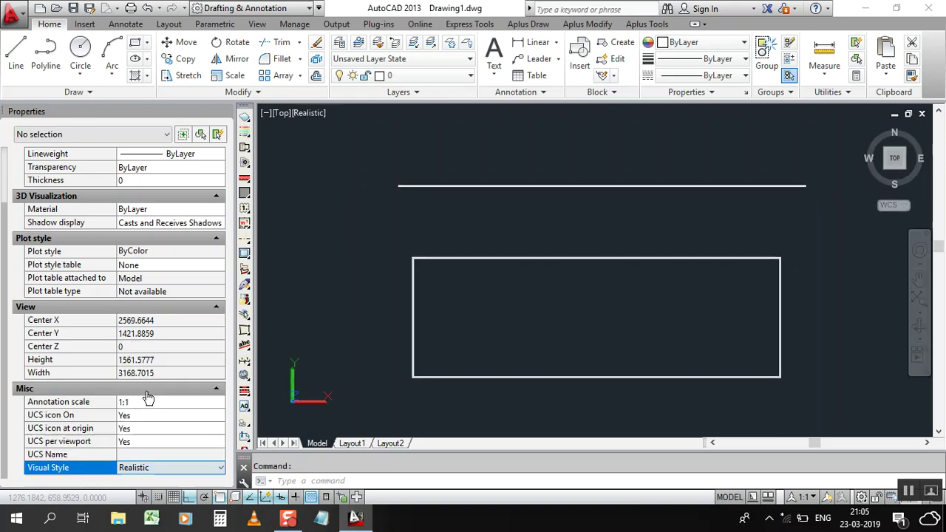
{"action": "scroll", "coordinate": [413, 259], "scroll_direction": "up", "scroll_amount": 10}
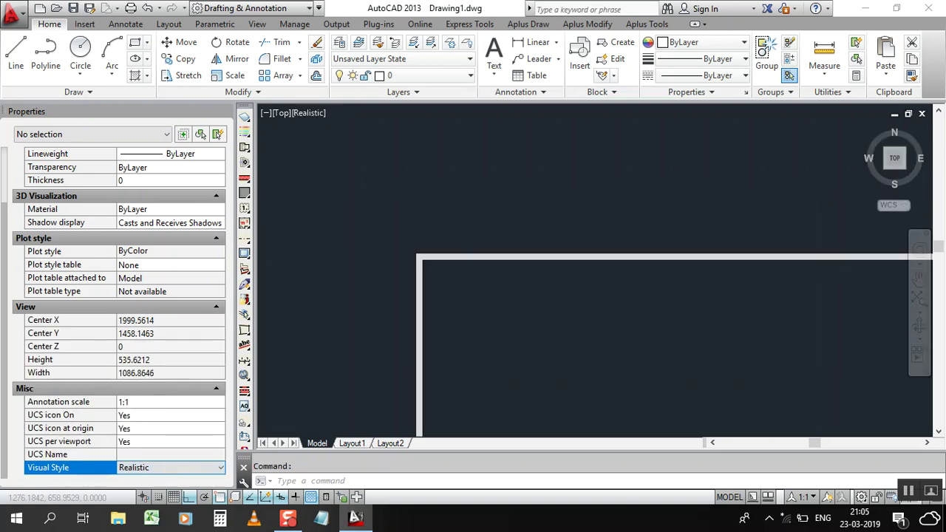
{"action": "left_click", "coordinate": [155, 465]}
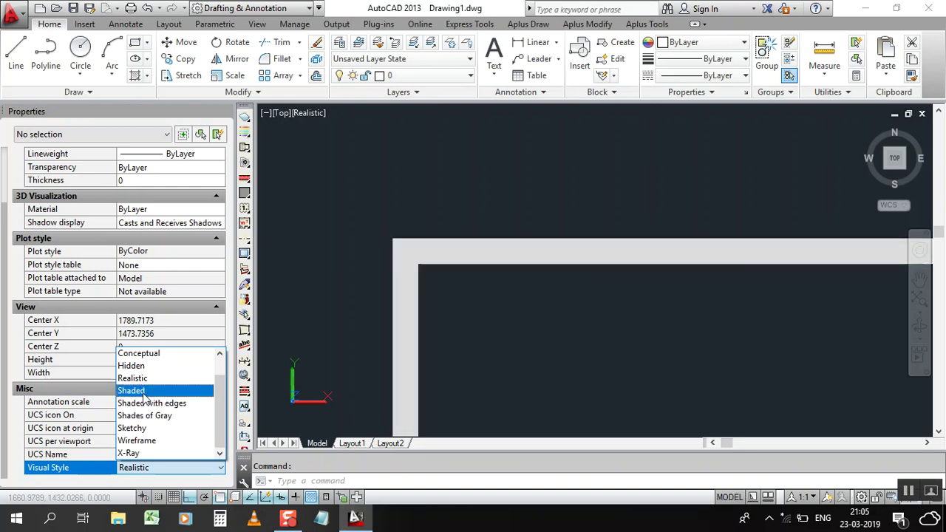
Set the visual style back to 2D Wireframe and zoom to check the thick outlines.
{"action": "left_click_drag", "start_coordinate": [221, 378], "coordinate": [222, 363]}
{"action": "left_click", "coordinate": [157, 366]}
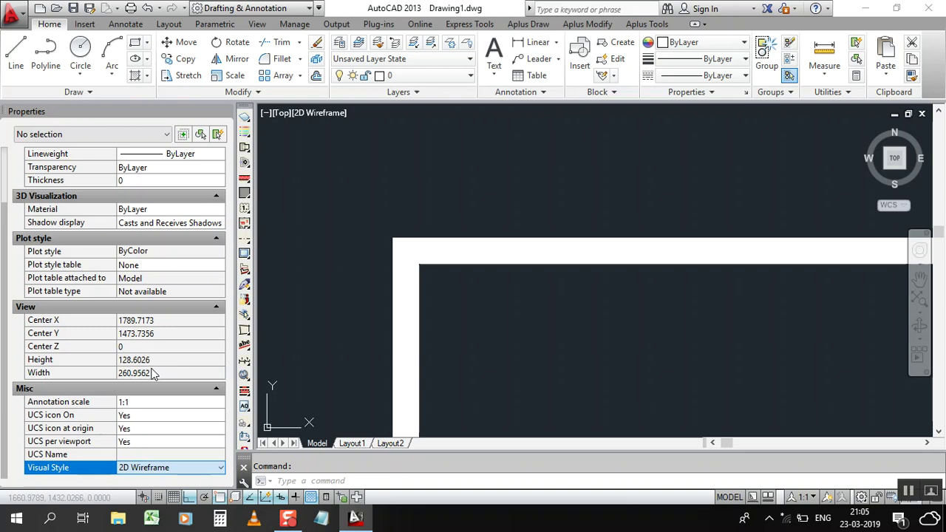
{"action": "scroll", "coordinate": [410, 245], "scroll_direction": "up", "scroll_amount": 4}
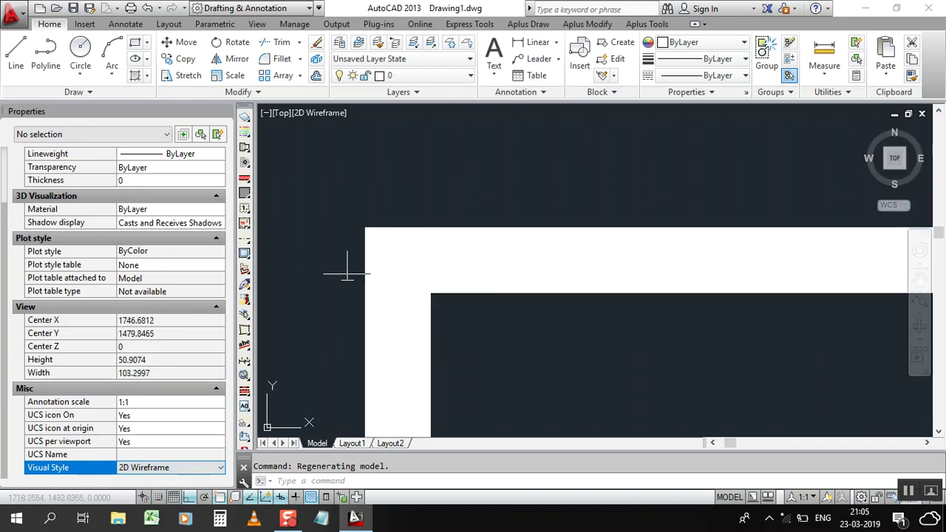
{"action": "scroll", "coordinate": [374, 229], "scroll_direction": "down", "scroll_amount": 15}
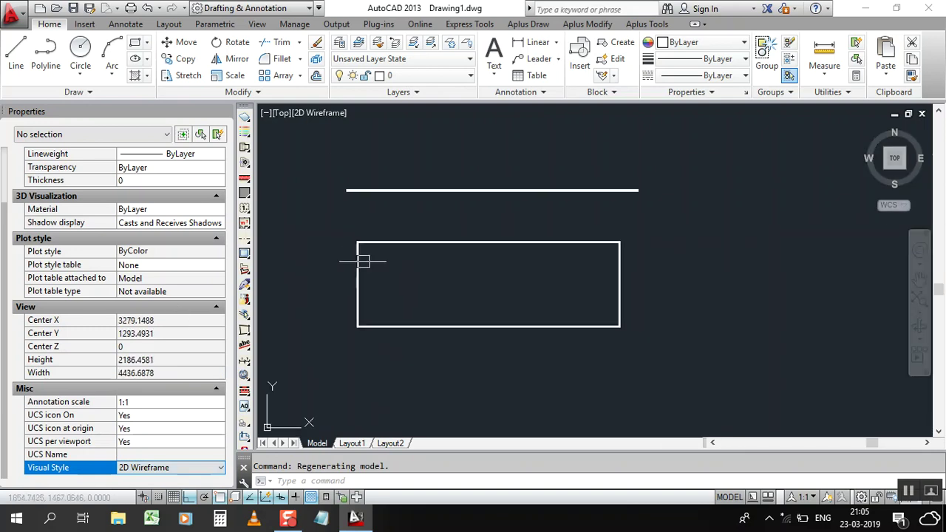
{"action": "scroll", "coordinate": [404, 190], "scroll_direction": "up", "scroll_amount": 3}
{"action": "scroll", "coordinate": [414, 207], "scroll_direction": "down", "scroll_amount": 5}
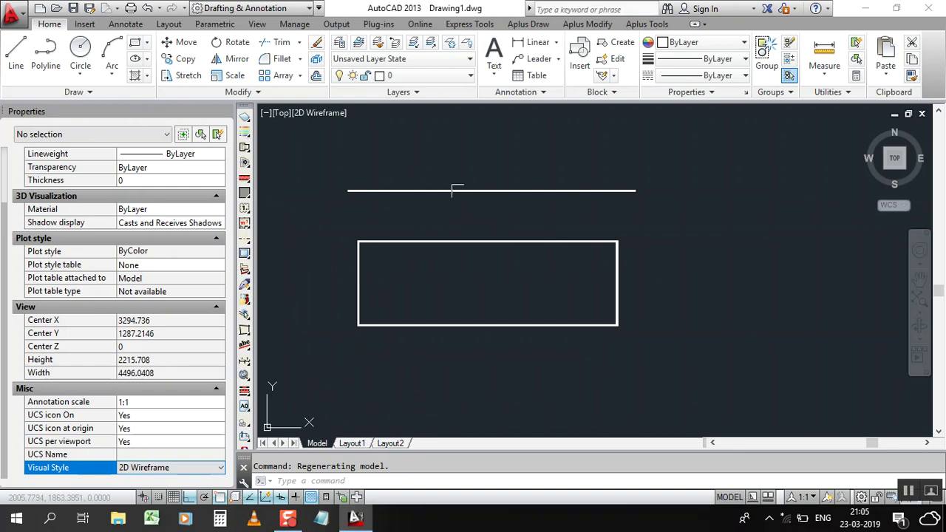
{"action": "scroll", "coordinate": [432, 225], "scroll_direction": "up", "scroll_amount": 2}
{"action": "scroll", "coordinate": [514, 198], "scroll_direction": "down", "scroll_amount": 6}
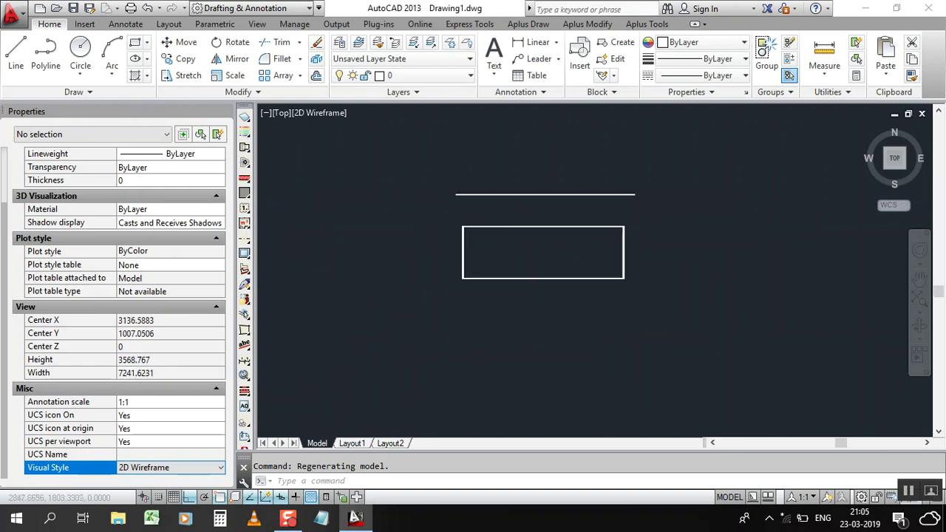
{"action": "scroll", "coordinate": [517, 193], "scroll_direction": "up", "scroll_amount": 6}
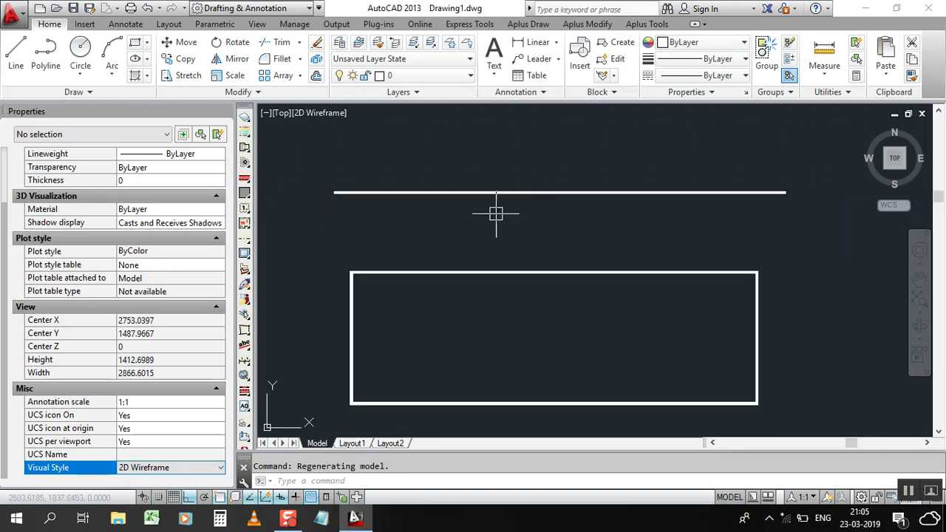